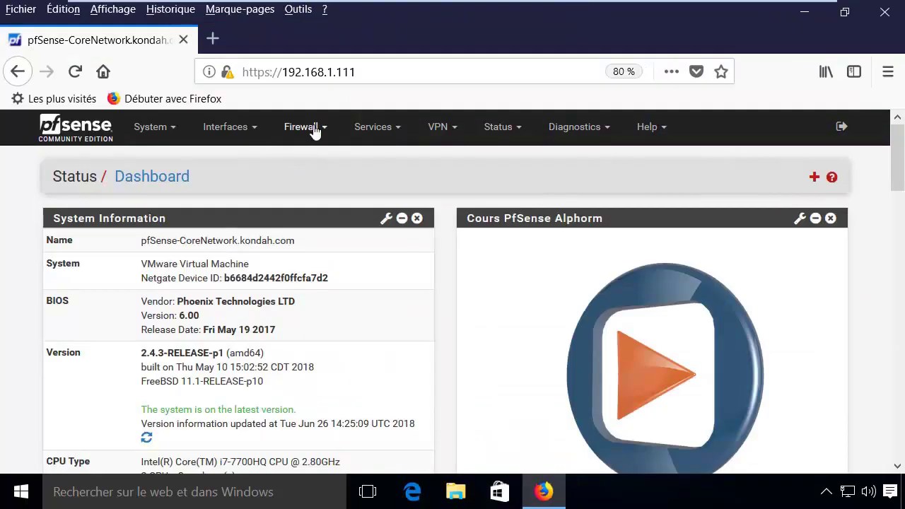
Start a new limiter in the firewall's traffic shaper and look over its settings
{"action": "left_click", "coordinate": [311, 127]}
{"action": "left_click", "coordinate": [322, 246]}
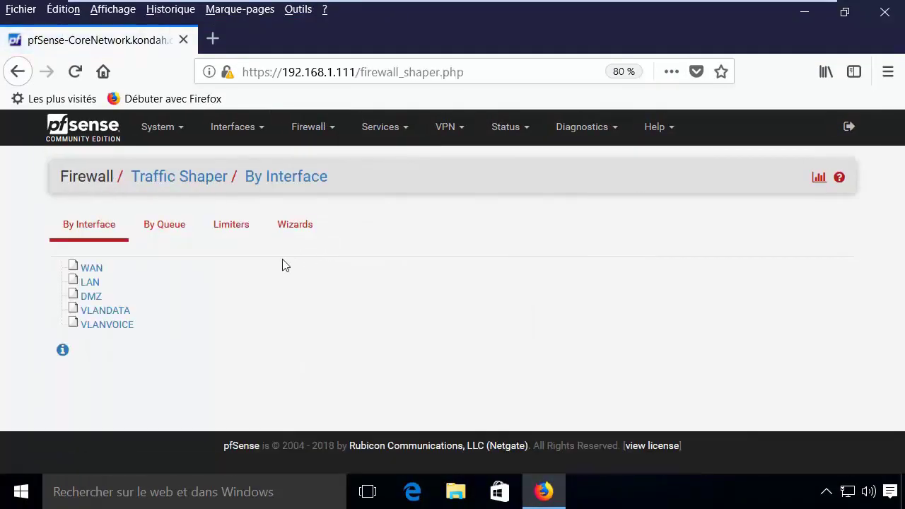
{"action": "left_click", "coordinate": [233, 233]}
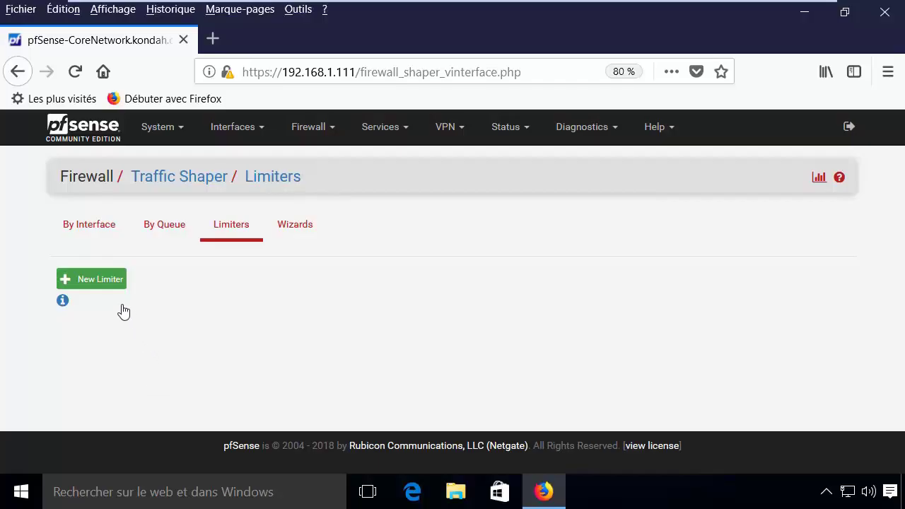
{"action": "left_click", "coordinate": [92, 283]}
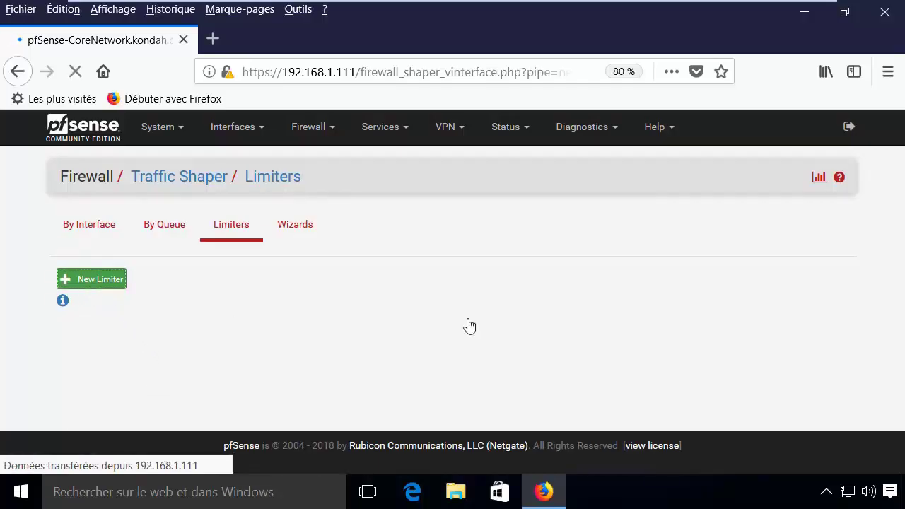
{"action": "scroll", "coordinate": [469, 324], "scroll_direction": "down", "scroll_amount": 10}
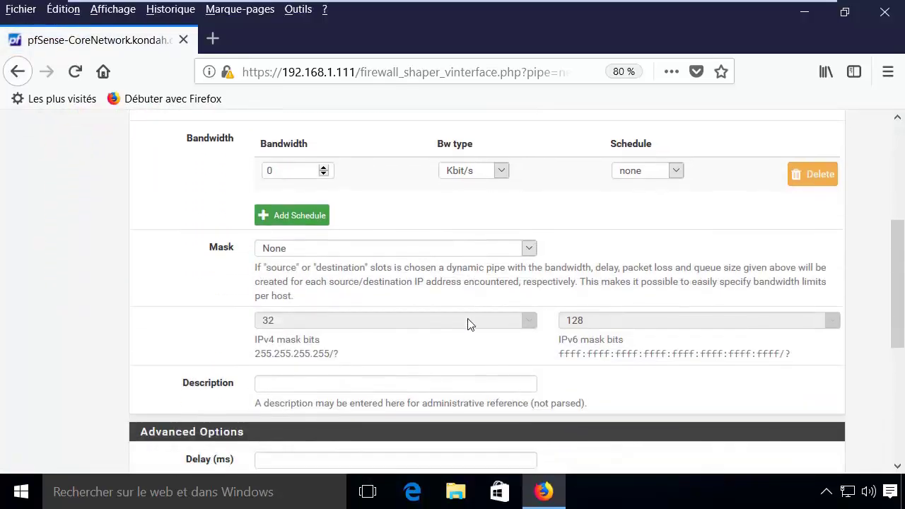
{"action": "scroll", "coordinate": [468, 325], "scroll_direction": "down", "scroll_amount": 2}
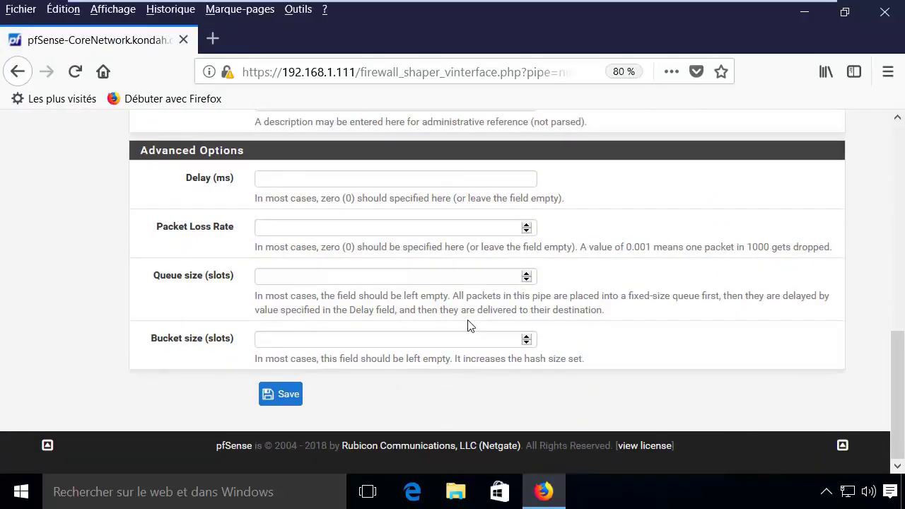
{"action": "scroll", "coordinate": [469, 324], "scroll_direction": "up", "scroll_amount": 12}
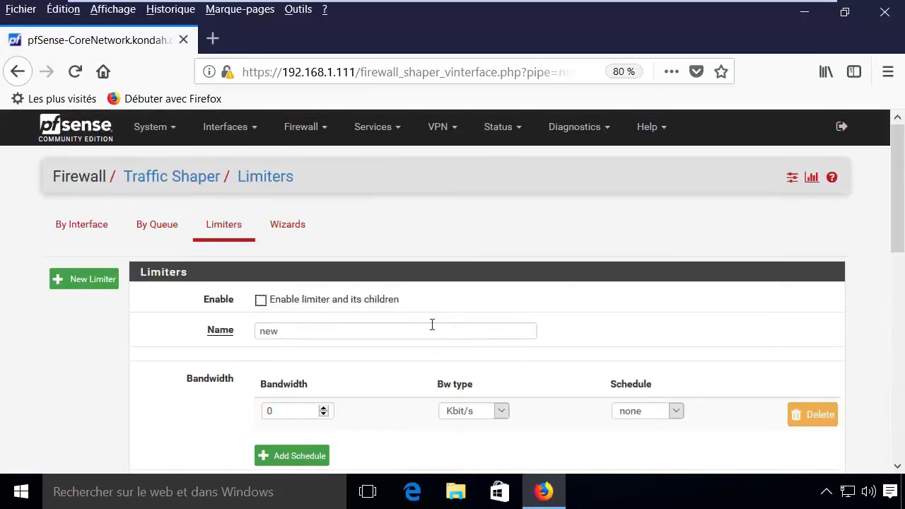
Enable the new limiter and its children and name it Upload
{"action": "left_click", "coordinate": [261, 299]}
{"action": "scroll", "coordinate": [254, 300], "scroll_direction": "down", "scroll_amount": 2}
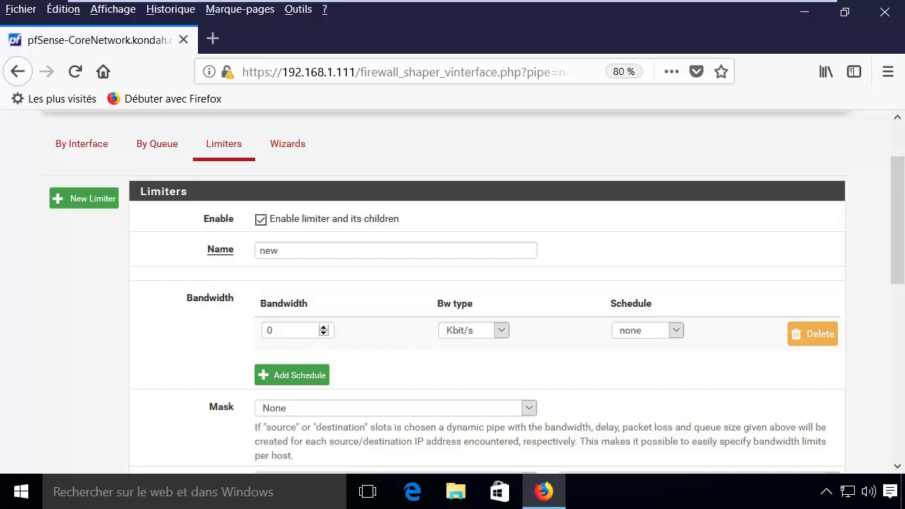
{"action": "key", "text": "Tab"}
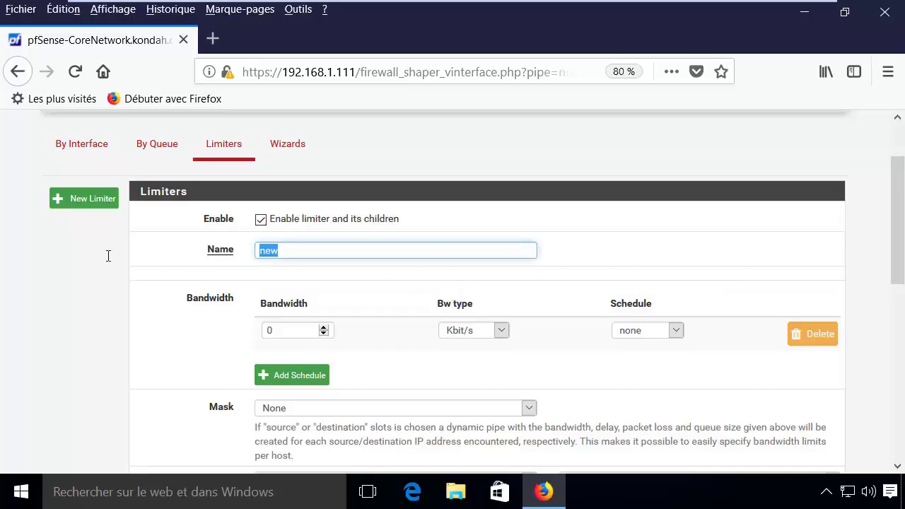
{"action": "type", "text": "uplpoad"}
{"action": "key", "text": "BackSpace"}
{"action": "key", "text": "BackSpace"}
{"action": "key", "text": "BackSpace"}
{"action": "key", "text": "BackSpace"}
{"action": "type", "text": "oad"}
{"action": "key", "text": "Delete"}
{"action": "type", "text": "U"}
Set the Upload limiter's bandwidth to 2 Mbit/s
{"action": "left_click", "coordinate": [322, 327]}
{"action": "left_click", "coordinate": [322, 327]}
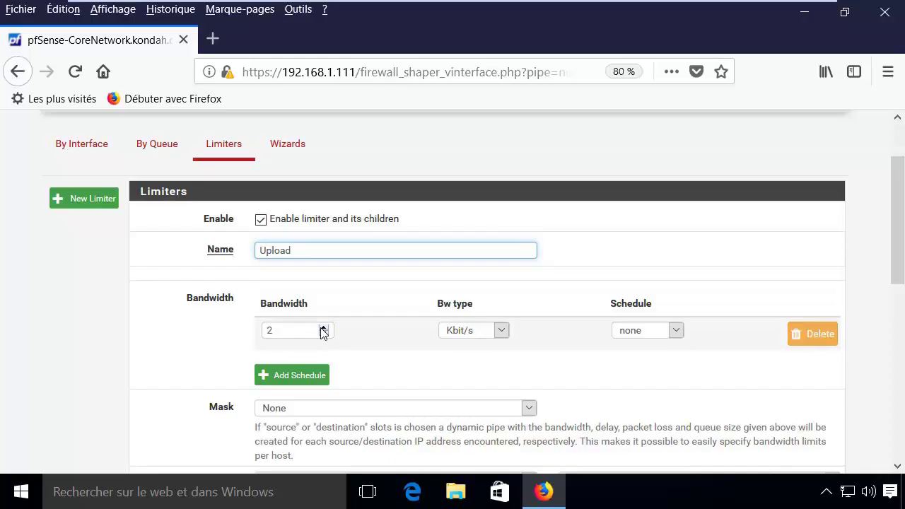
{"action": "scroll", "coordinate": [322, 332], "scroll_direction": "down", "scroll_amount": 2}
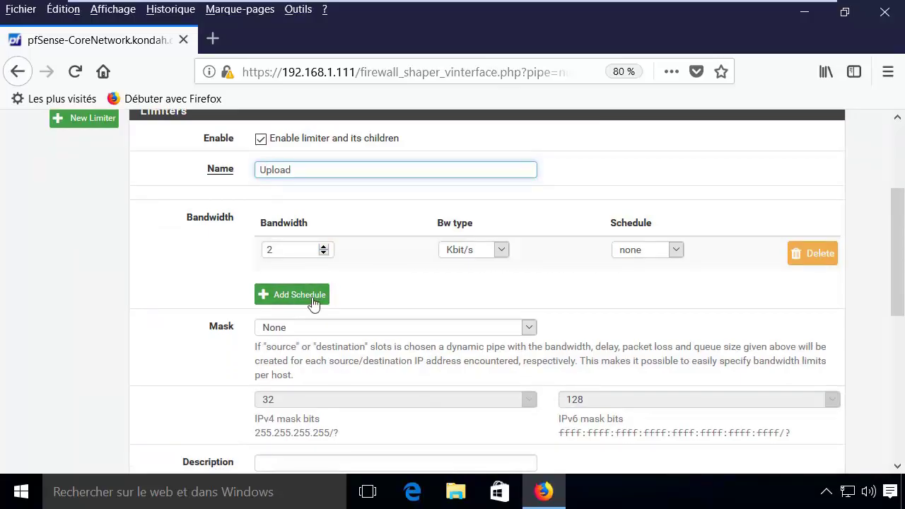
{"action": "left_click", "coordinate": [677, 251]}
{"action": "left_click", "coordinate": [677, 252]}
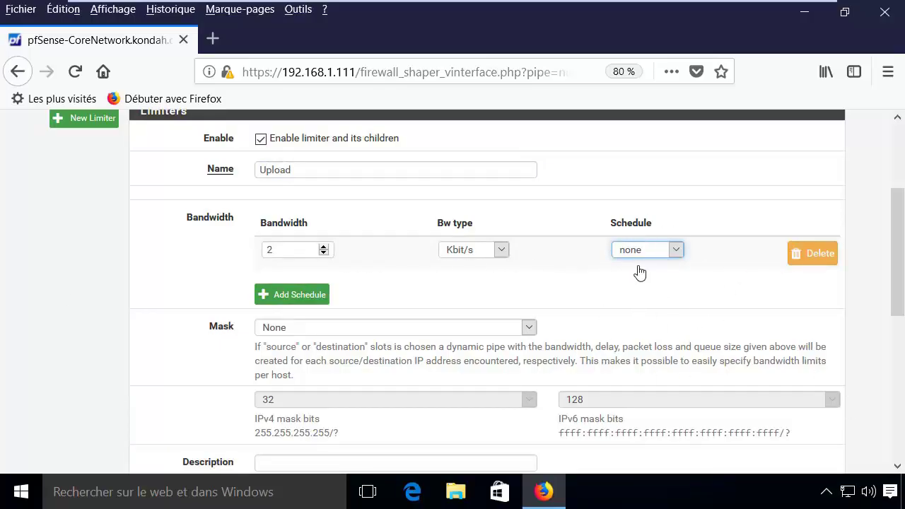
{"action": "left_click", "coordinate": [497, 254]}
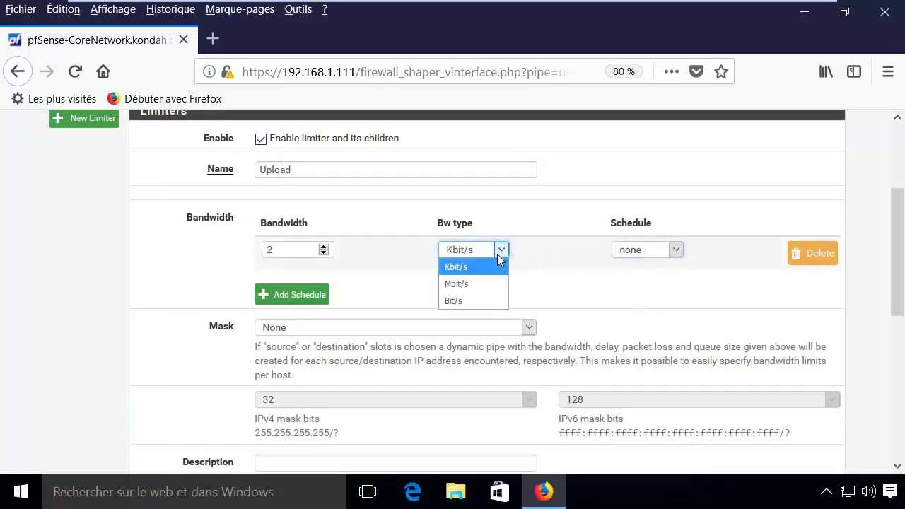
{"action": "left_click", "coordinate": [480, 285]}
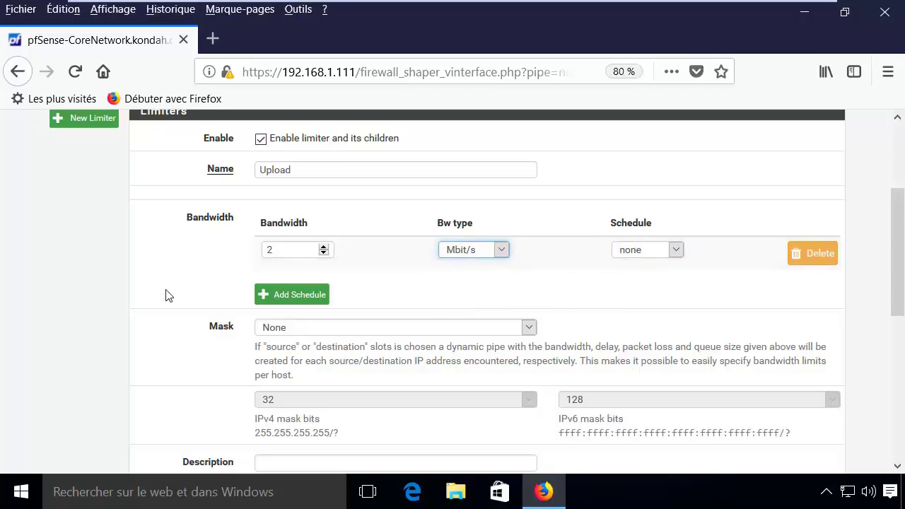
{"action": "left_click", "coordinate": [495, 250]}
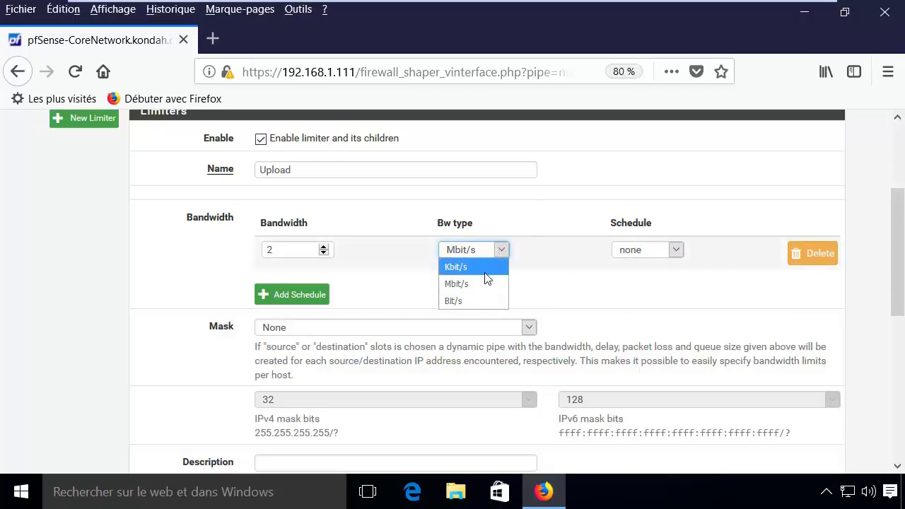
{"action": "left_click", "coordinate": [486, 271]}
{"action": "left_click", "coordinate": [485, 254]}
{"action": "left_click", "coordinate": [462, 284]}
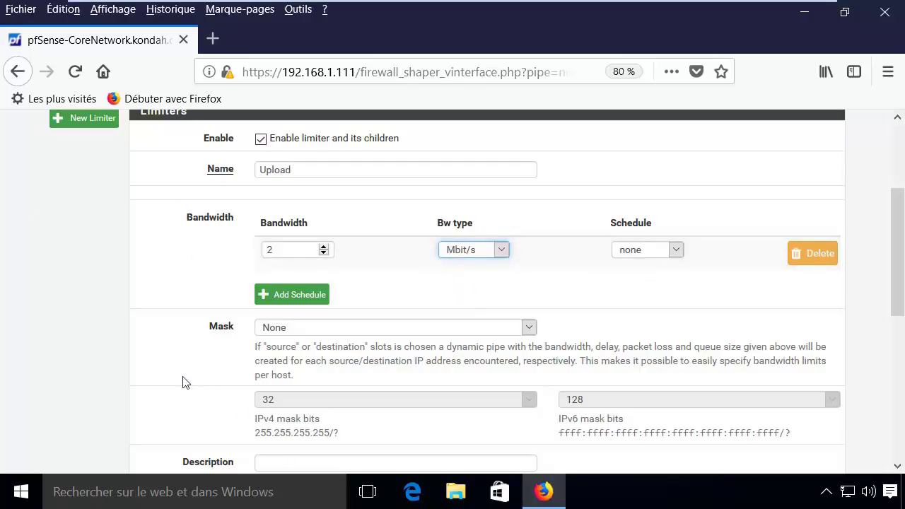
Try Source addresses as the limiter's mask and set the mask back to None
{"action": "scroll", "coordinate": [294, 357], "scroll_direction": "down", "scroll_amount": 2}
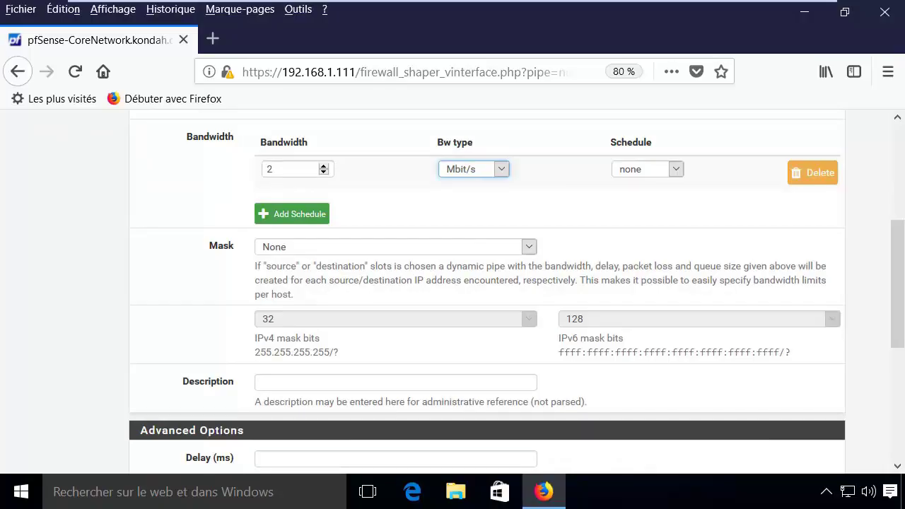
{"action": "left_click", "coordinate": [354, 248]}
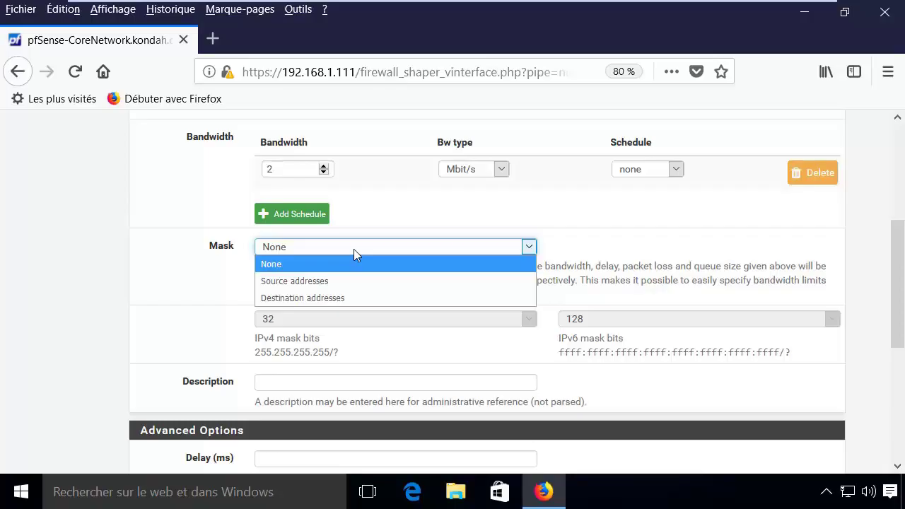
{"action": "left_click", "coordinate": [333, 281]}
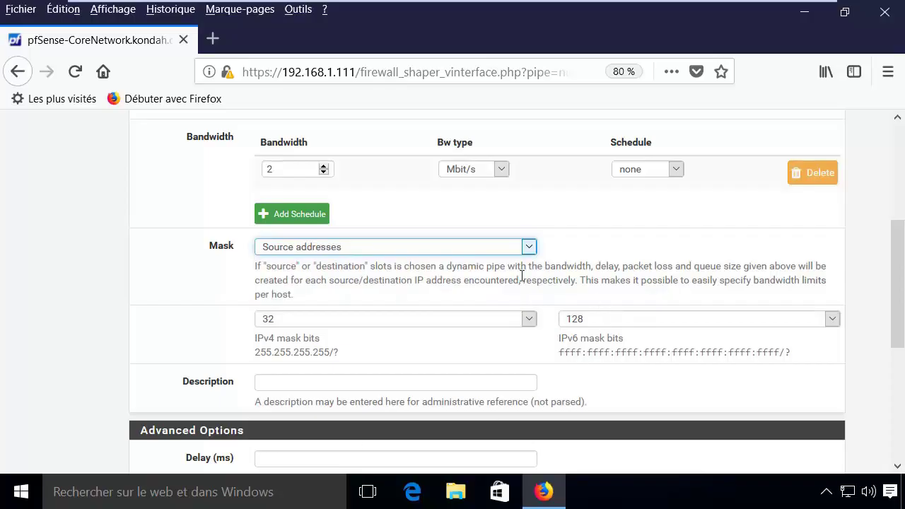
{"action": "left_click", "coordinate": [493, 249]}
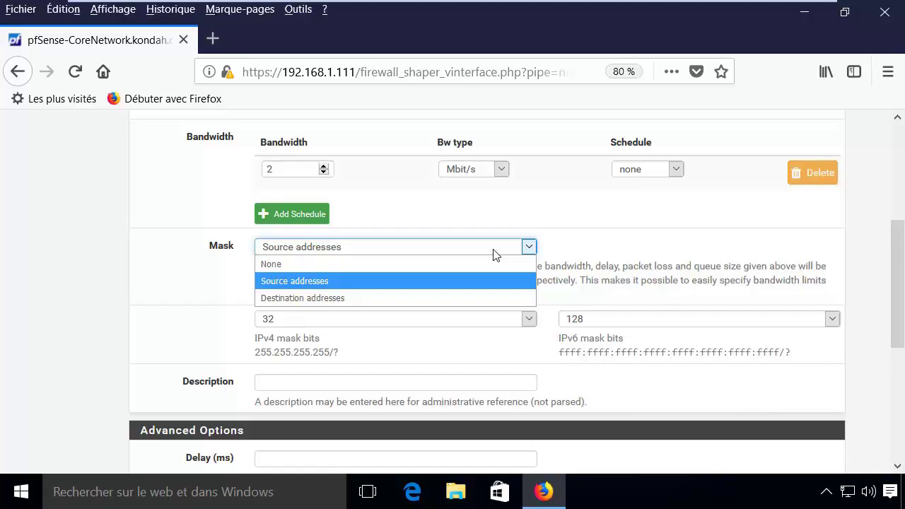
{"action": "key", "text": "Down"}
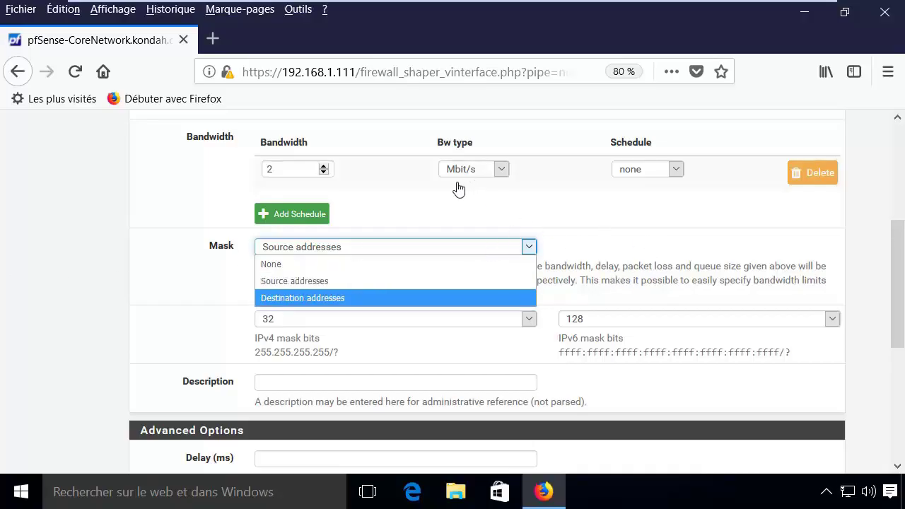
{"action": "left_click", "coordinate": [300, 263]}
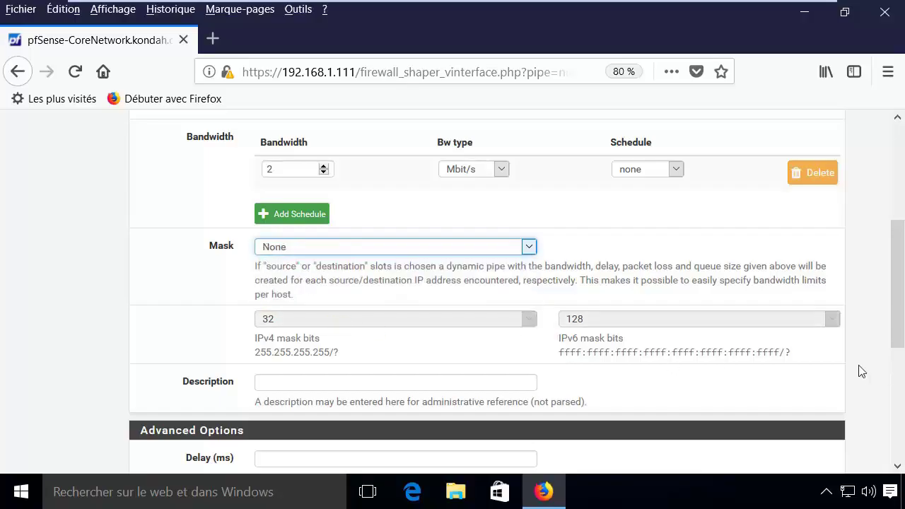
Enter "Limitation de l'upload (Limiter Root)" as the limiter's description
{"action": "scroll", "coordinate": [425, 360], "scroll_direction": "down", "scroll_amount": 2}
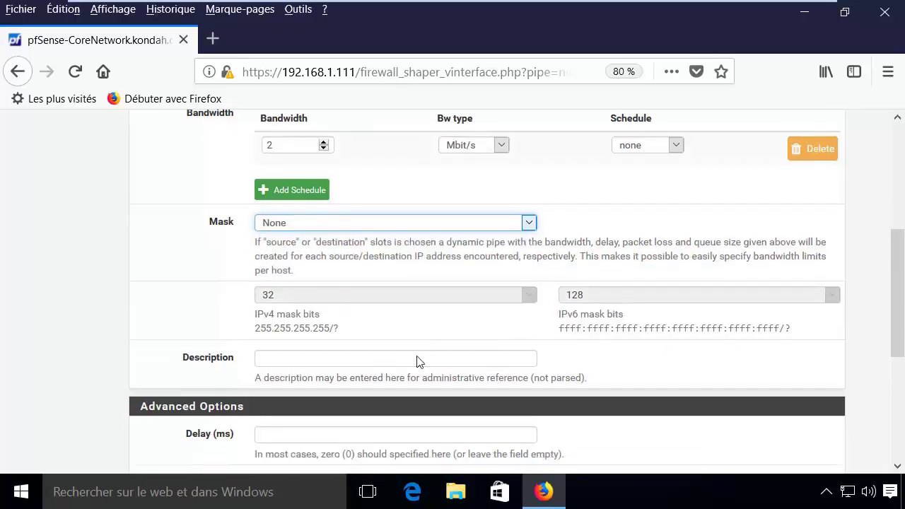
{"action": "left_click", "coordinate": [346, 302]}
{"action": "type", "text": "Limi"}
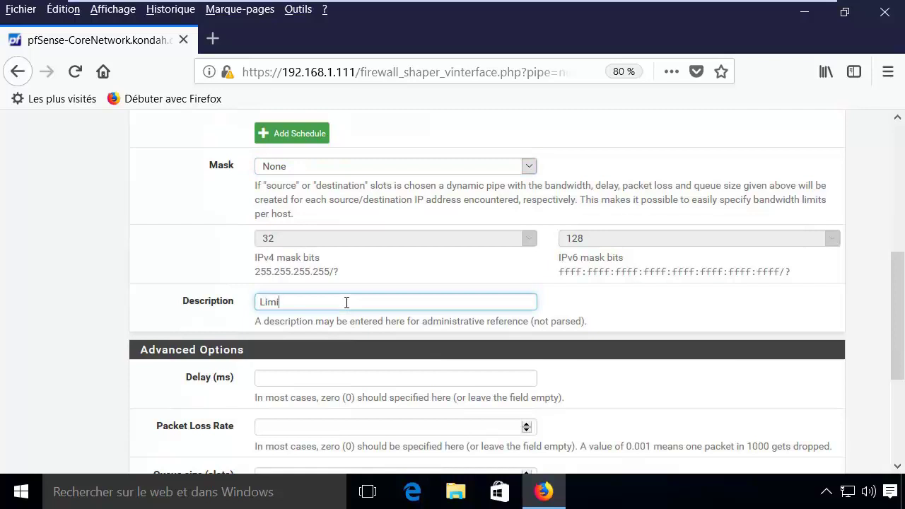
{"action": "type", "text": "tation de l'upload (r"}
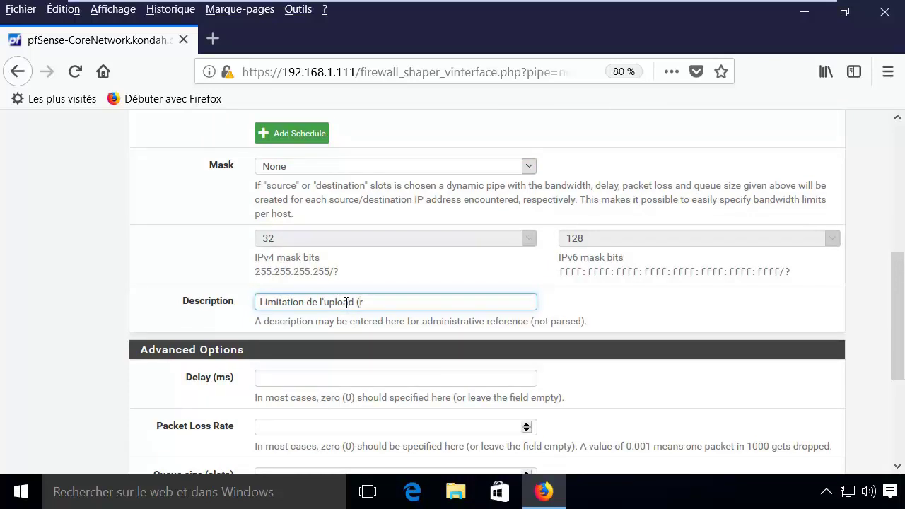
{"action": "type", "text": "oot)"}
{"action": "key", "text": "BackSpace"}
{"action": "key", "text": "BackSpace"}
{"action": "key", "text": "BackSpace"}
{"action": "key", "text": "BackSpace"}
{"action": "key", "text": "BackSpace"}
{"action": "type", "text": "Limiter Root)"}
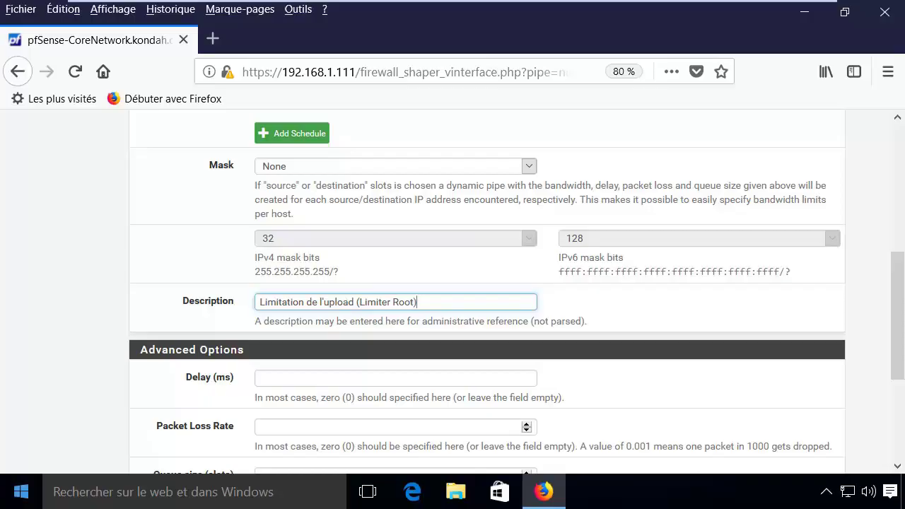
Save the Upload limiter with its advanced options left empty and apply the traffic shaper changes
{"action": "key", "text": "super"}
{"action": "left_click", "coordinate": [657, 335]}
{"action": "scroll", "coordinate": [658, 334], "scroll_direction": "down", "scroll_amount": 5}
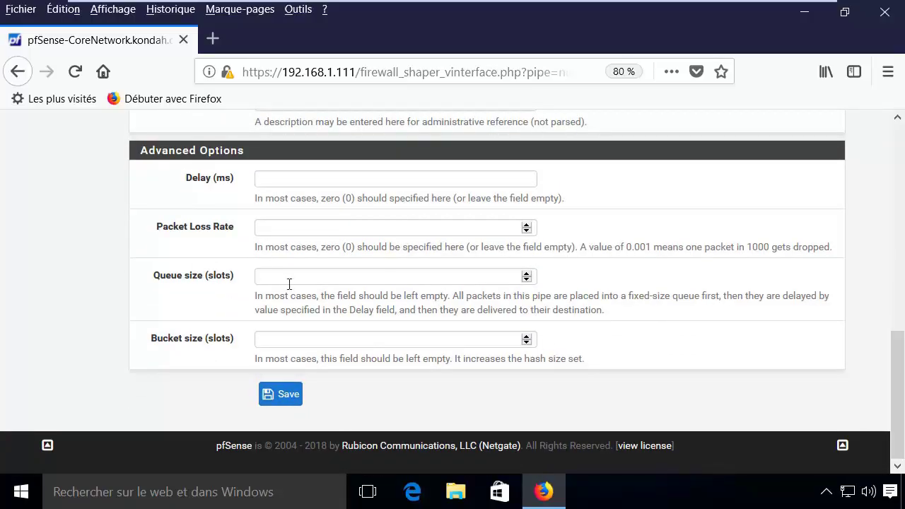
{"action": "left_click_drag", "start_coordinate": [198, 178], "coordinate": [237, 178]}
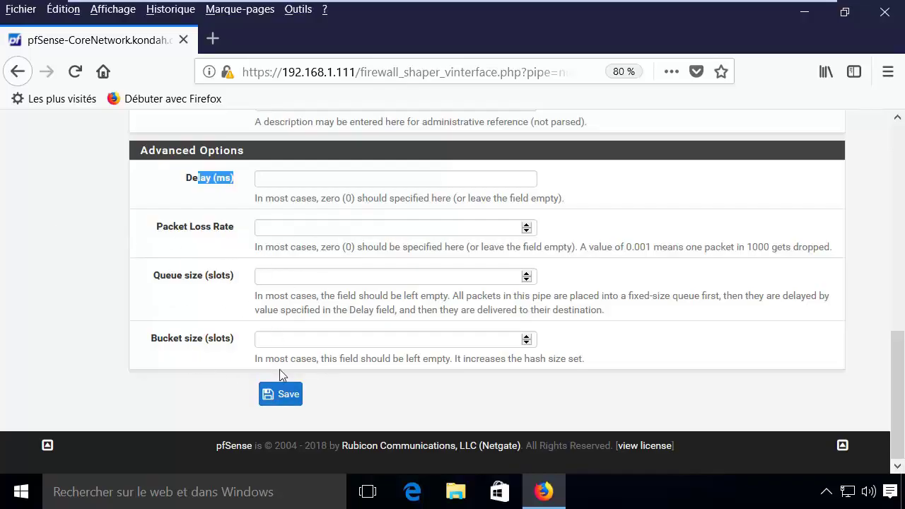
{"action": "left_click", "coordinate": [340, 398]}
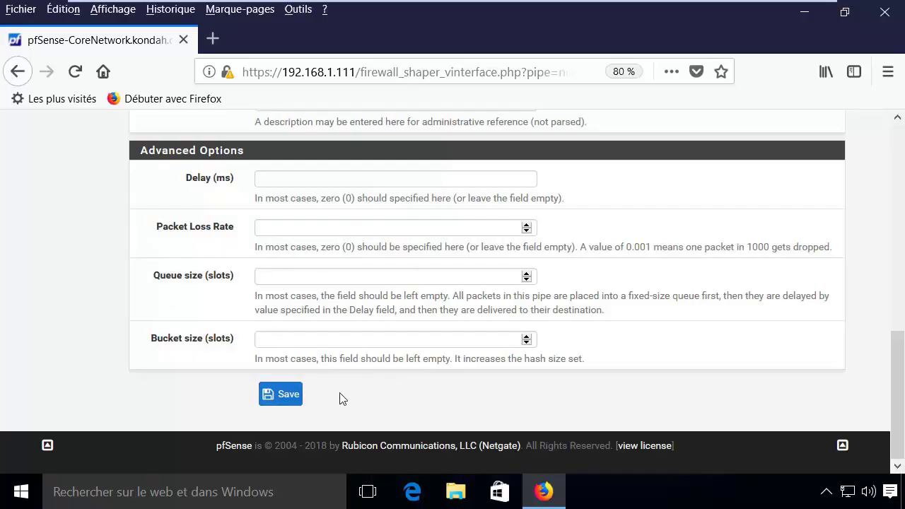
{"action": "left_click", "coordinate": [285, 394]}
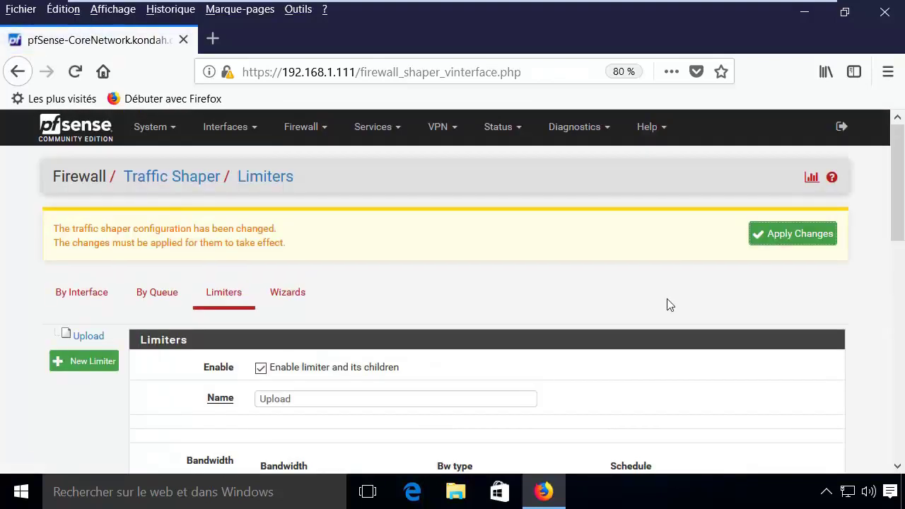
{"action": "left_click", "coordinate": [764, 238]}
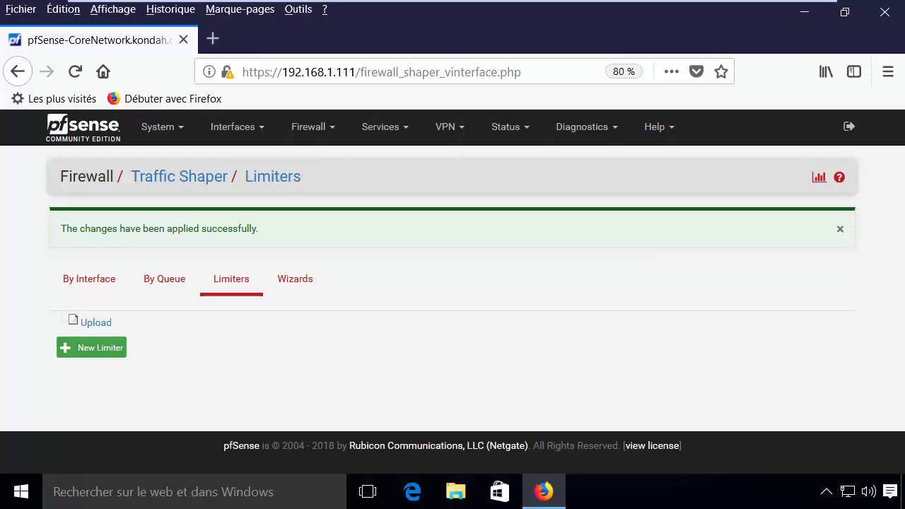
Open the saved Upload limiter and start a new queue under it
{"action": "left_click", "coordinate": [96, 323]}
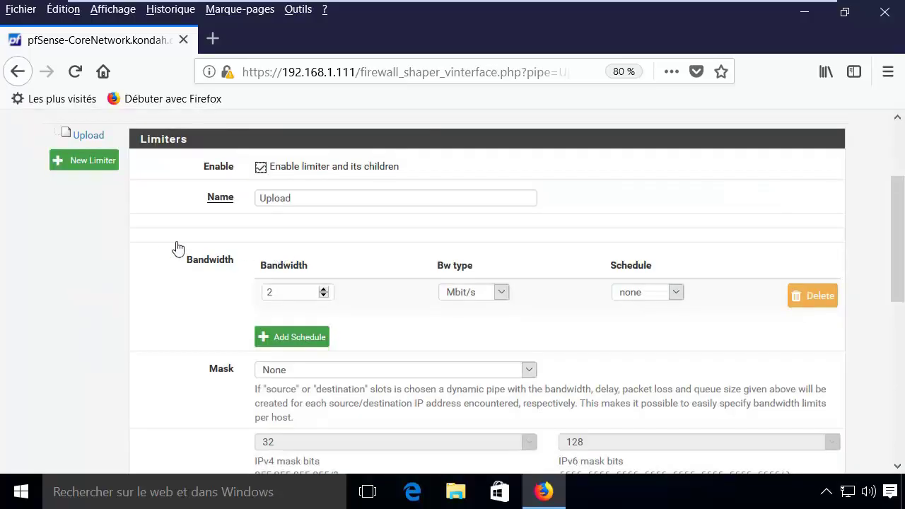
{"action": "scroll", "coordinate": [178, 247], "scroll_direction": "up", "scroll_amount": 2}
{"action": "scroll", "coordinate": [179, 248], "scroll_direction": "down", "scroll_amount": 10}
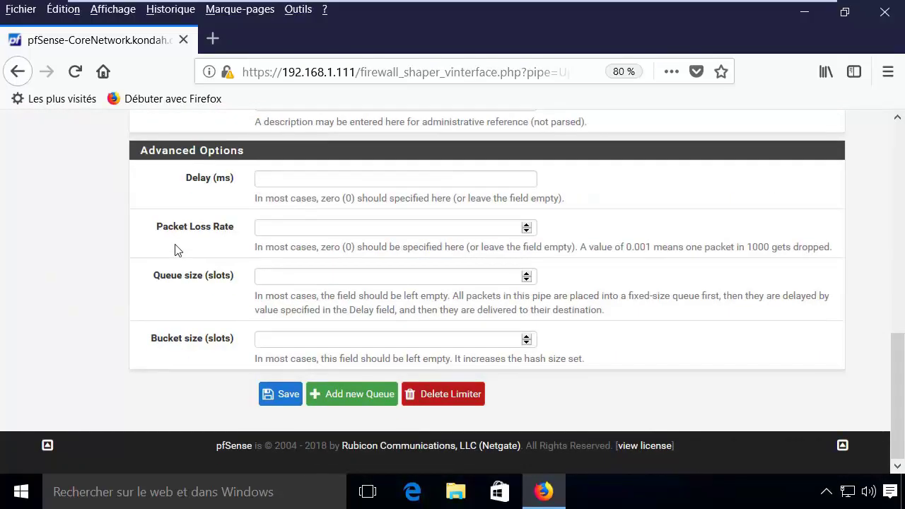
{"action": "left_click", "coordinate": [353, 405]}
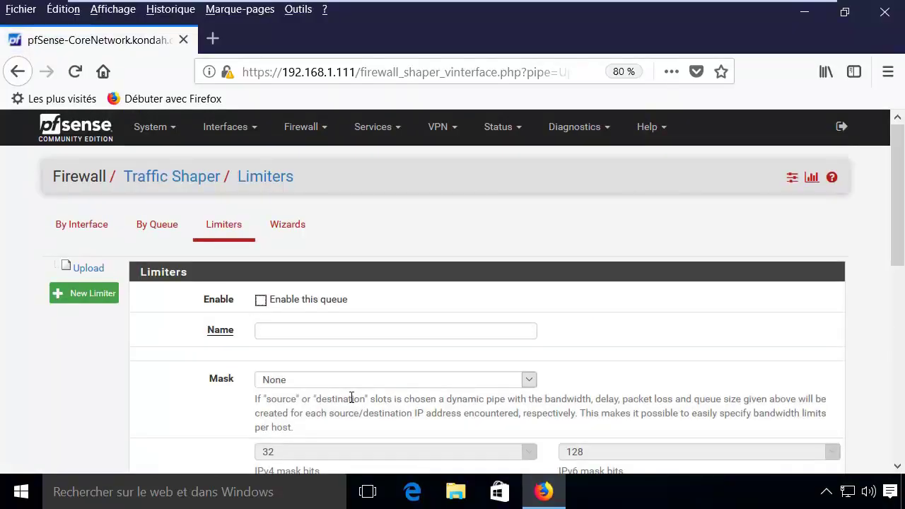
{"action": "scroll", "coordinate": [355, 395], "scroll_direction": "down", "scroll_amount": 6}
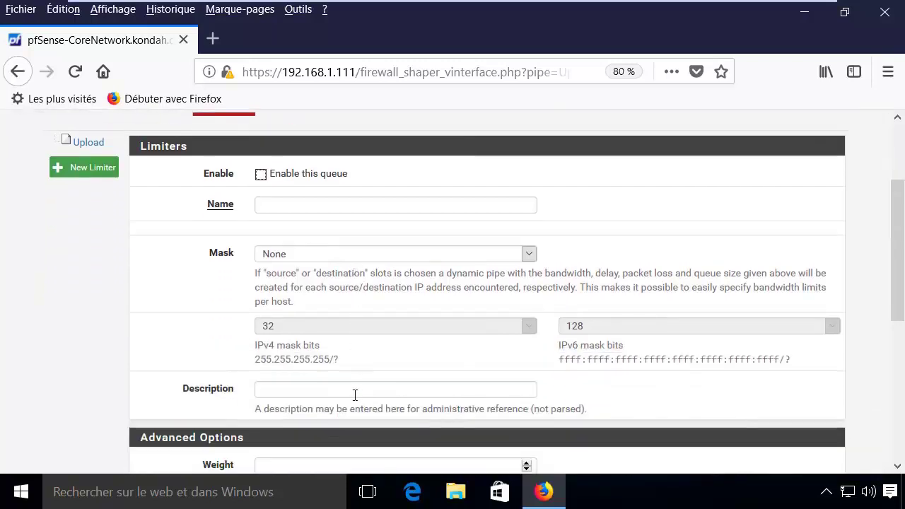
{"action": "scroll", "coordinate": [367, 325], "scroll_direction": "up", "scroll_amount": 4}
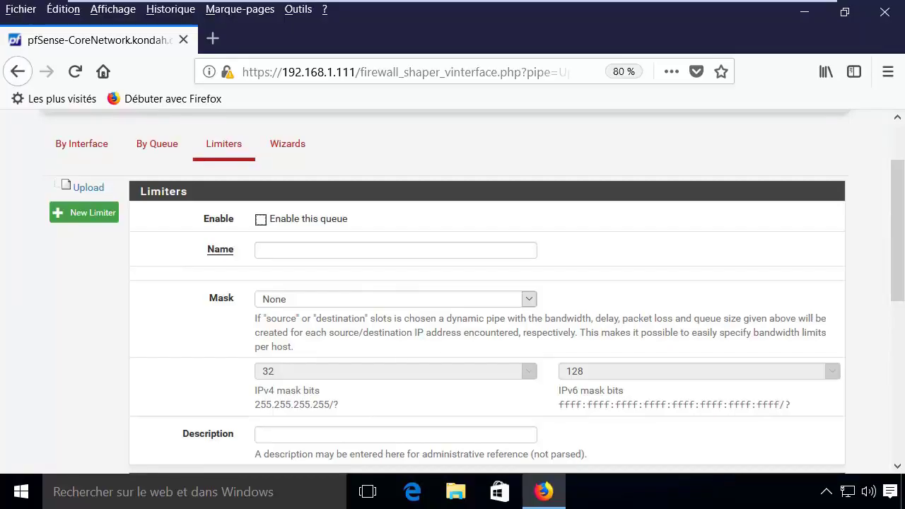
Enable the new queue under the Upload limiter and name it Upload_Reseaux
{"action": "left_click", "coordinate": [261, 220]}
{"action": "left_click", "coordinate": [286, 248]}
{"action": "type", "text": "Uplo"}
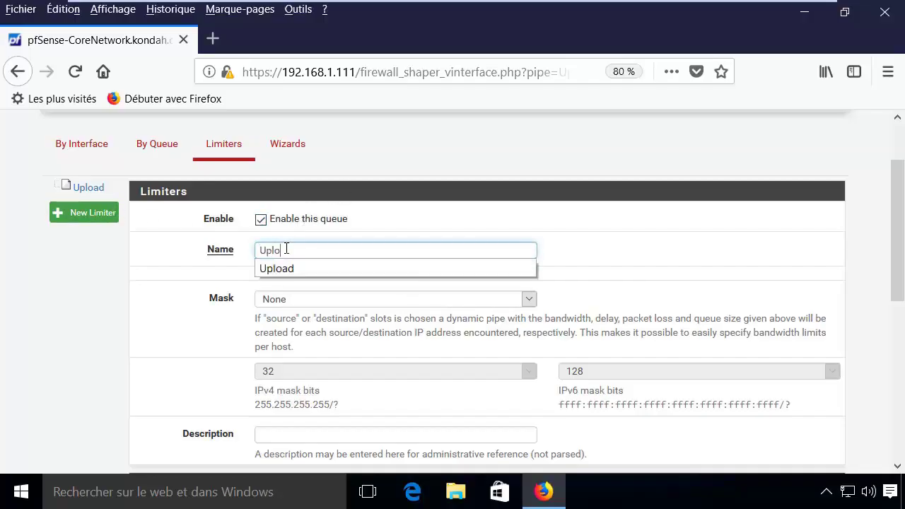
{"action": "type", "text": "ad_Reseau"}
{"action": "key", "text": "Tab"}
Set the Upload_Reseaux queue's mask to Source addresses and enter "Queue par utilisateur" as its description
{"action": "key", "text": "alt+Down"}
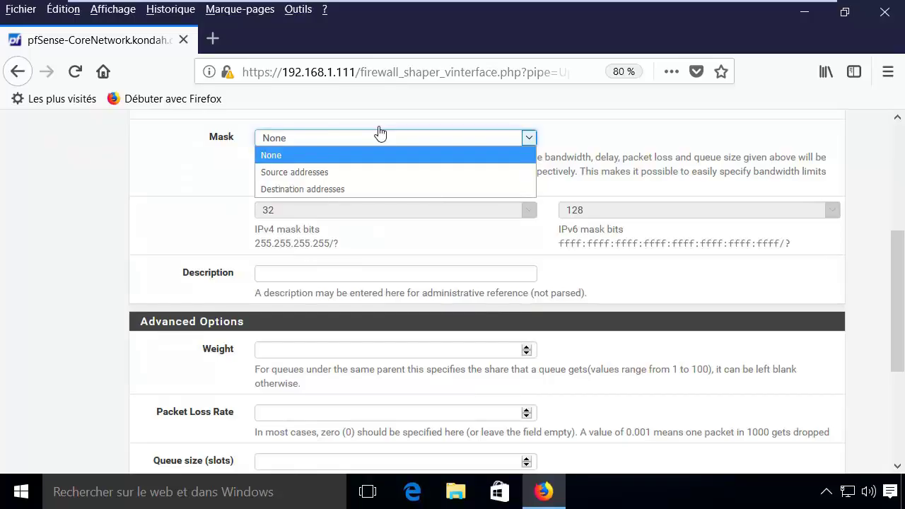
{"action": "left_click", "coordinate": [355, 171]}
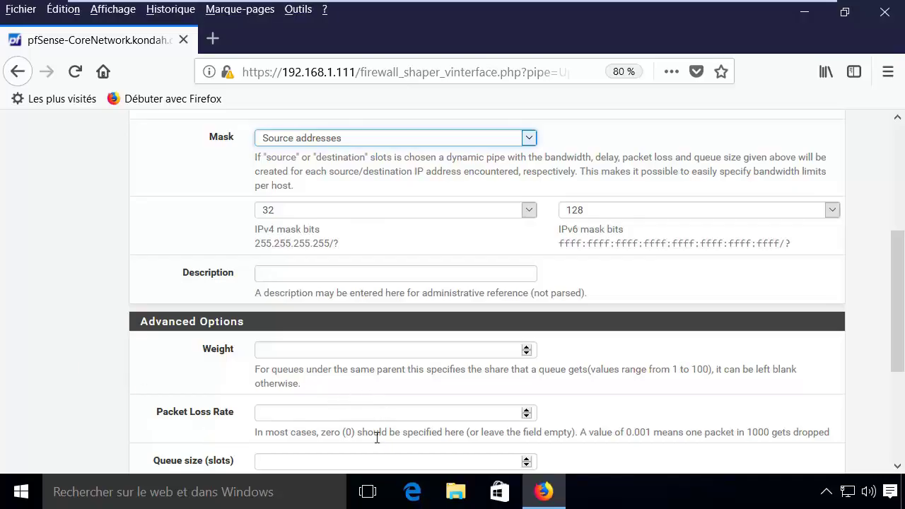
{"action": "left_click", "coordinate": [344, 277]}
{"action": "type", "text": "Queue"}
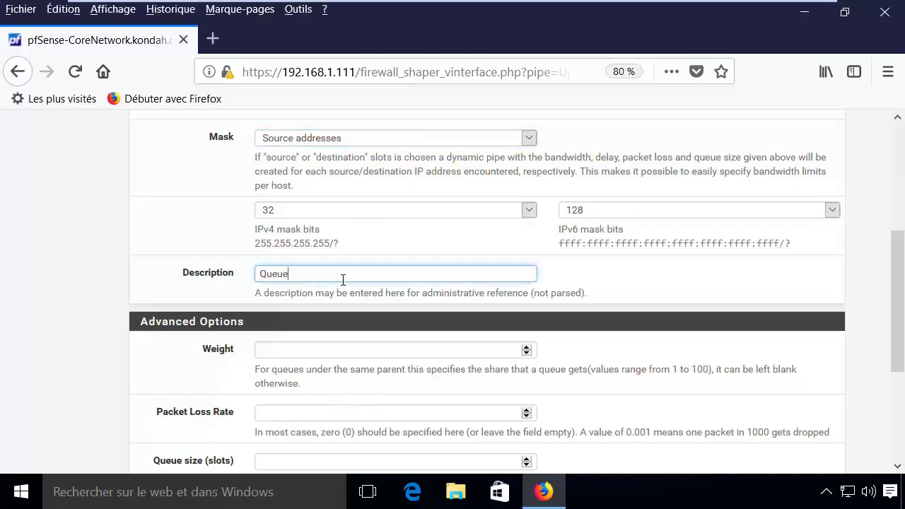
{"action": "type", "text": " par"}
{"action": "key", "text": "BackSpace"}
{"action": "type", "text": "ar utilisateur"}
{"action": "left_click", "coordinate": [160, 335]}
Save the Upload_Reseaux queue with its advanced options left empty and apply the traffic shaper changes
{"action": "scroll", "coordinate": [160, 335], "scroll_direction": "down", "scroll_amount": 5}
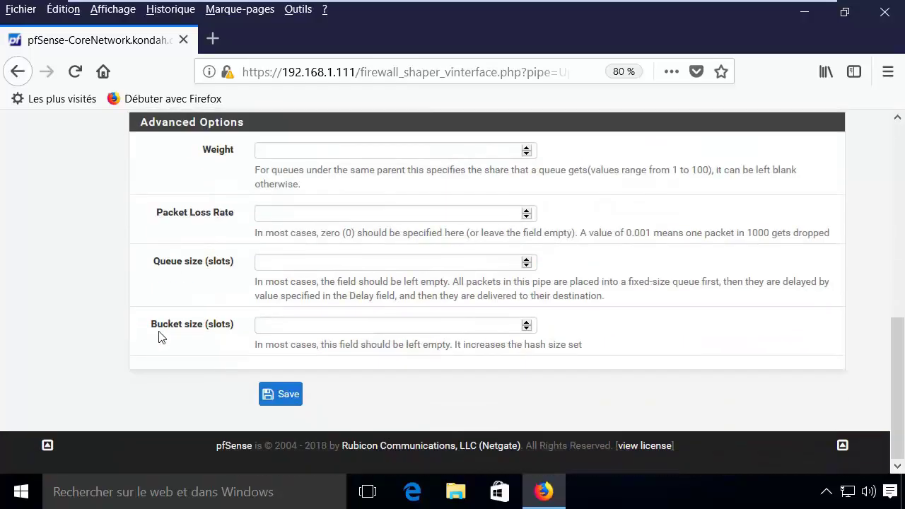
{"action": "scroll", "coordinate": [160, 335], "scroll_direction": "up", "scroll_amount": 2}
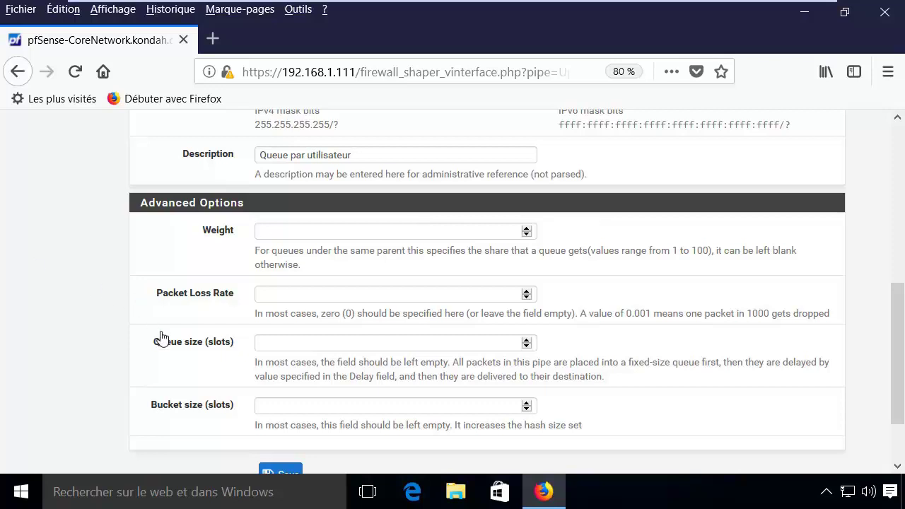
{"action": "scroll", "coordinate": [160, 338], "scroll_direction": "down", "scroll_amount": 2}
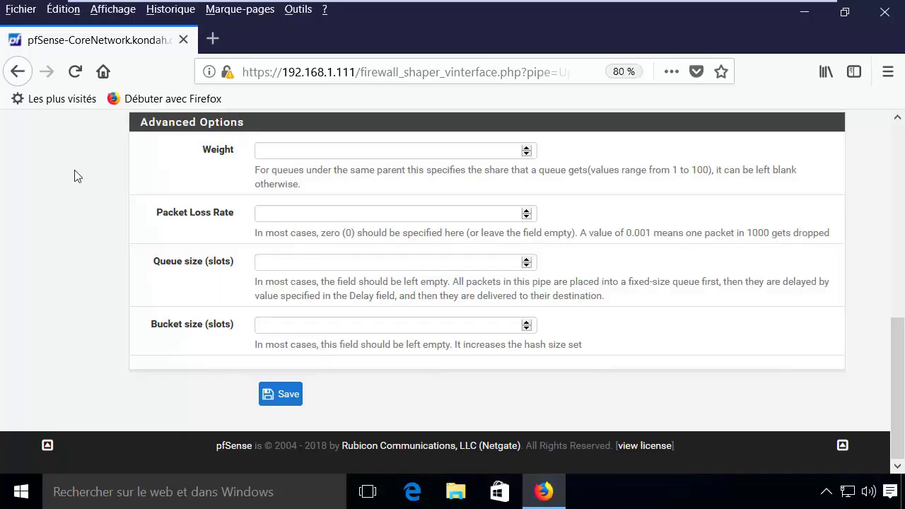
{"action": "left_click", "coordinate": [288, 393]}
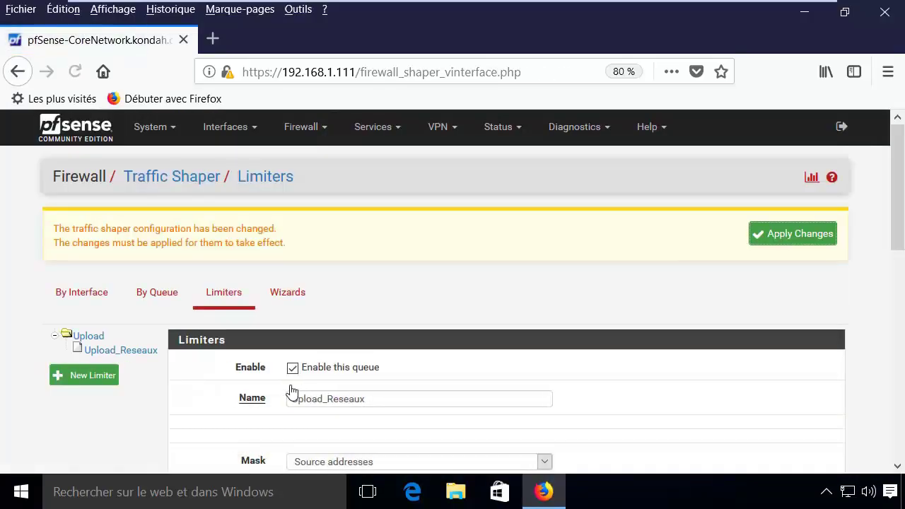
{"action": "left_click", "coordinate": [768, 235]}
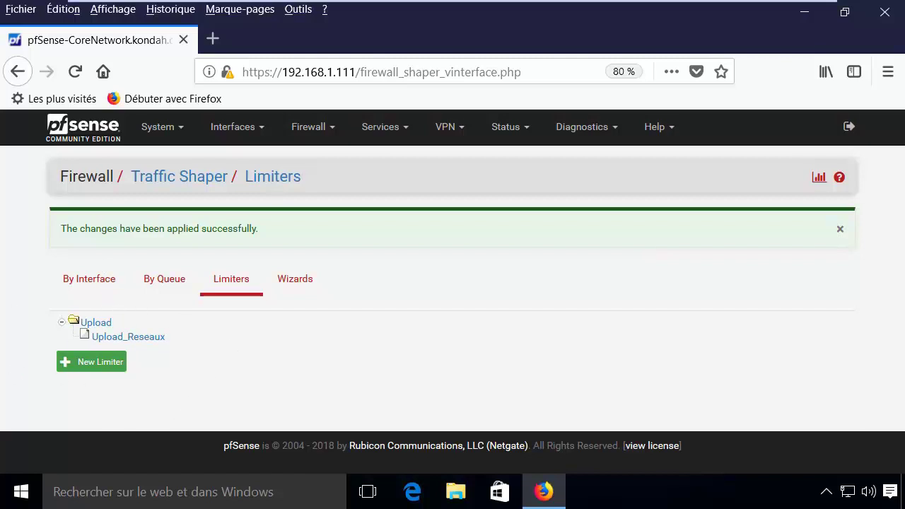
Start a second root limiter, enable it with its children and name it DownLoad
{"action": "left_click", "coordinate": [87, 368]}
{"action": "scroll", "coordinate": [344, 347], "scroll_direction": "down", "scroll_amount": 4}
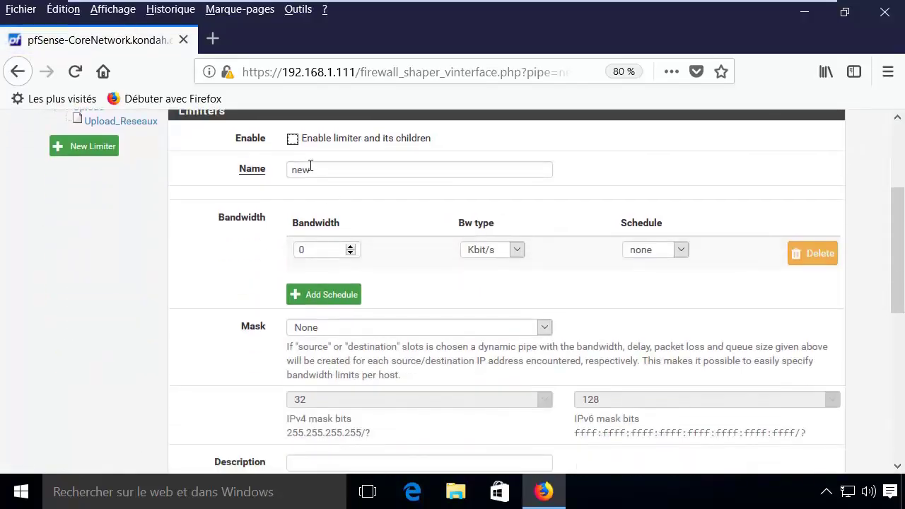
{"action": "left_click", "coordinate": [292, 139]}
{"action": "left_click", "coordinate": [336, 171]}
{"action": "type", "text": "D"}
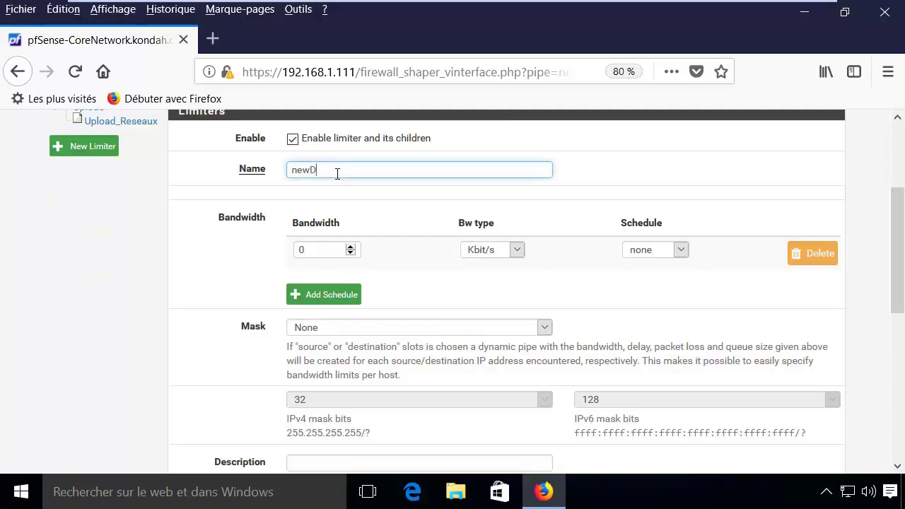
{"action": "key", "text": "ctrl+a"}
{"action": "type", "text": "DownLoad"}
{"action": "key", "text": "Tab"}
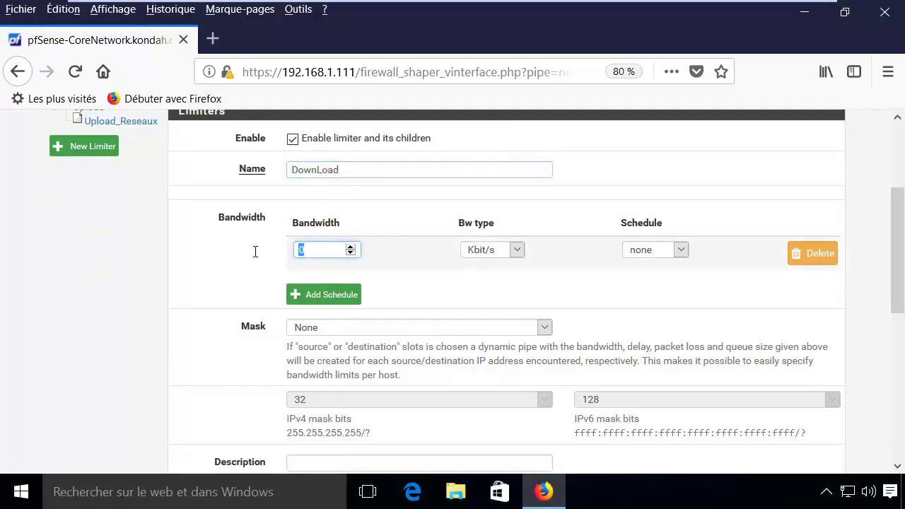
Set the DownLoad limiter's bandwidth to 4 Mbit/s
{"action": "type", "text": "10"}
{"action": "key", "text": "BackSpace"}
{"action": "key", "text": "BackSpace"}
{"action": "type", "text": "5"}
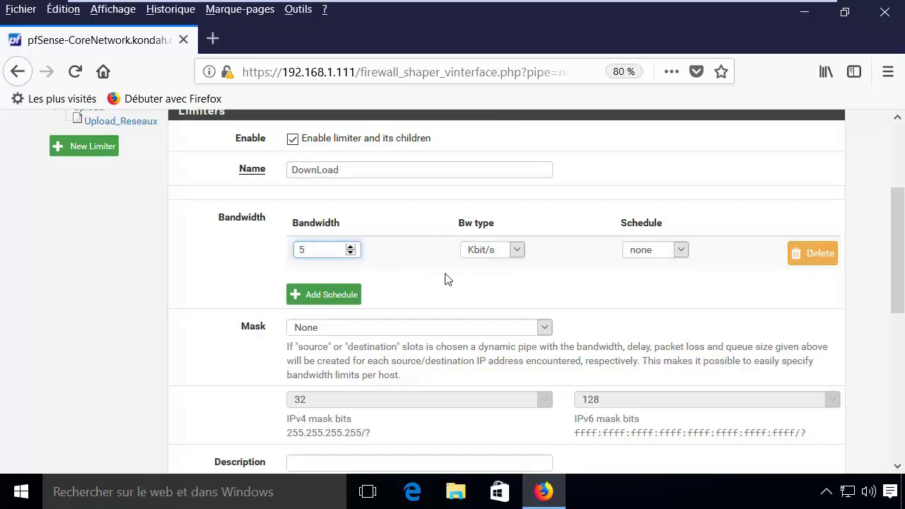
{"action": "key", "text": "BackSpace"}
{"action": "type", "text": "4"}
{"action": "left_click", "coordinate": [485, 253]}
{"action": "left_click", "coordinate": [487, 284]}
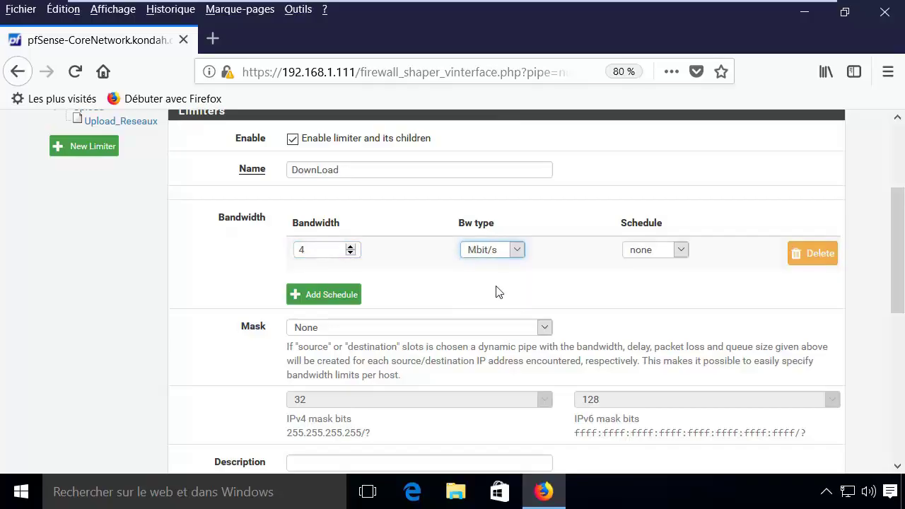
Enter "Limitation du Download (Limiter Root)" as the DownLoad limiter's description, leaving its mask at None
{"action": "scroll", "coordinate": [499, 292], "scroll_direction": "down", "scroll_amount": 2}
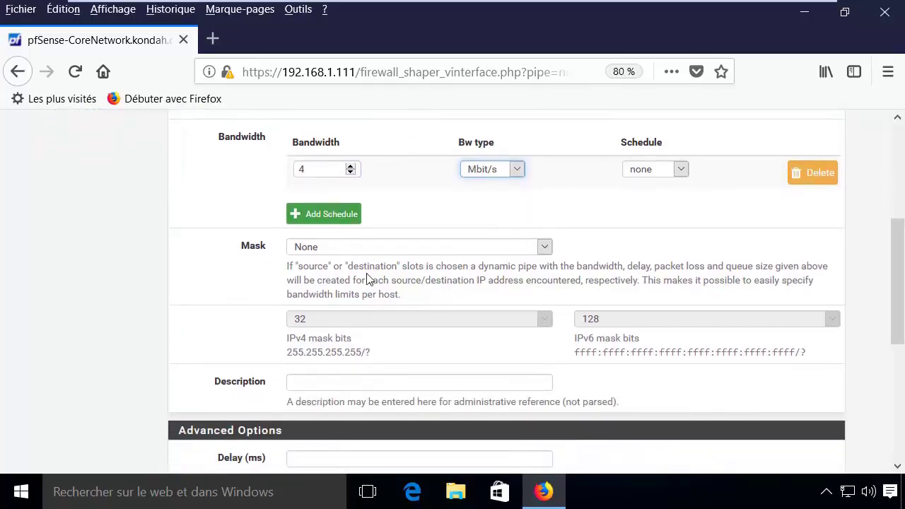
{"action": "scroll", "coordinate": [368, 279], "scroll_direction": "down", "scroll_amount": 2}
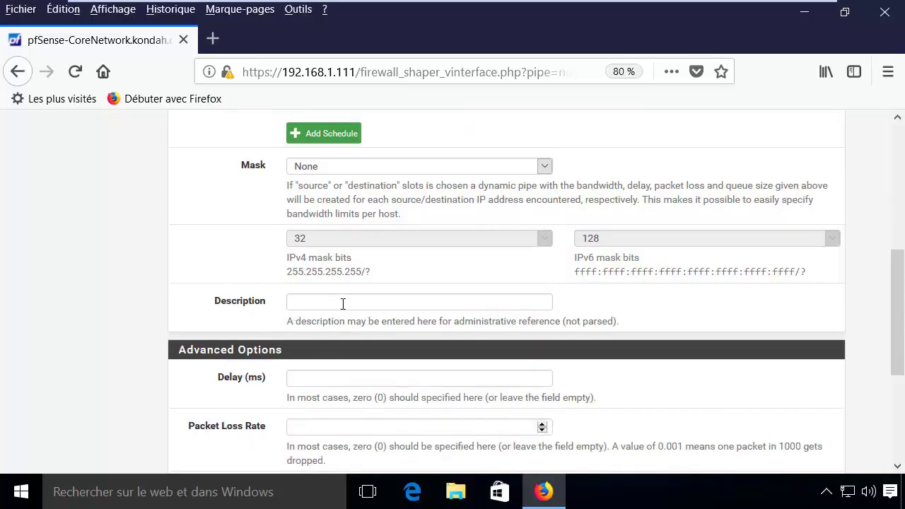
{"action": "left_click", "coordinate": [343, 304]}
{"action": "type", "text": "Root "}
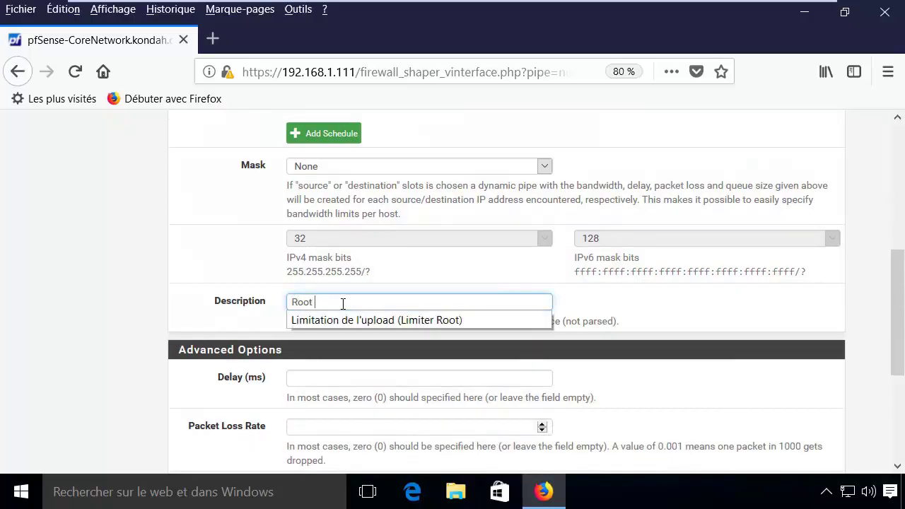
{"action": "type", "text": "Limi"}
{"action": "key", "text": "Down"}
{"action": "key", "text": "Return"}
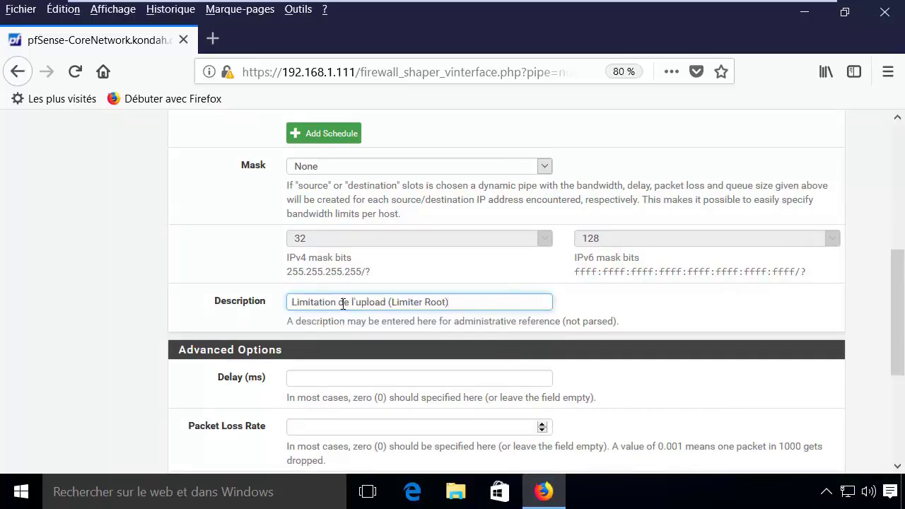
{"action": "double_click", "coordinate": [370, 303]}
{"action": "key", "text": "BackSpace"}
{"action": "key", "text": "BackSpace"}
{"action": "key", "text": "BackSpace"}
{"action": "key", "text": "BackSpace"}
{"action": "key", "text": "BackSpace"}
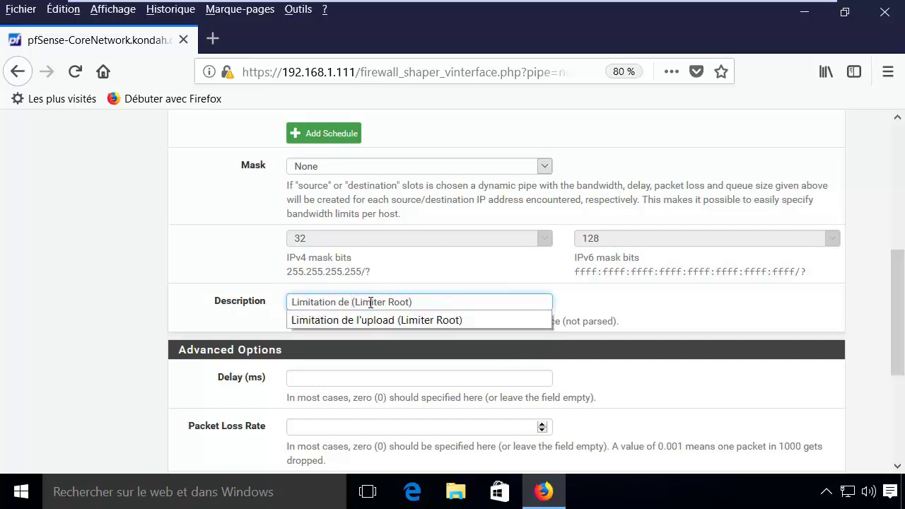
{"action": "type", "text": "u Download"}
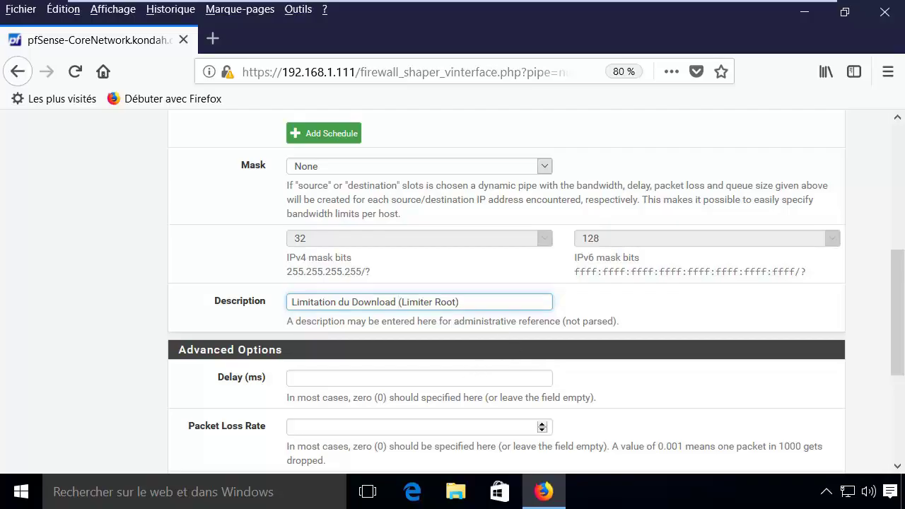
Save the DownLoad limiter with its advanced options left empty and apply the traffic shaper changes
{"action": "scroll", "coordinate": [252, 287], "scroll_direction": "down", "scroll_amount": 5}
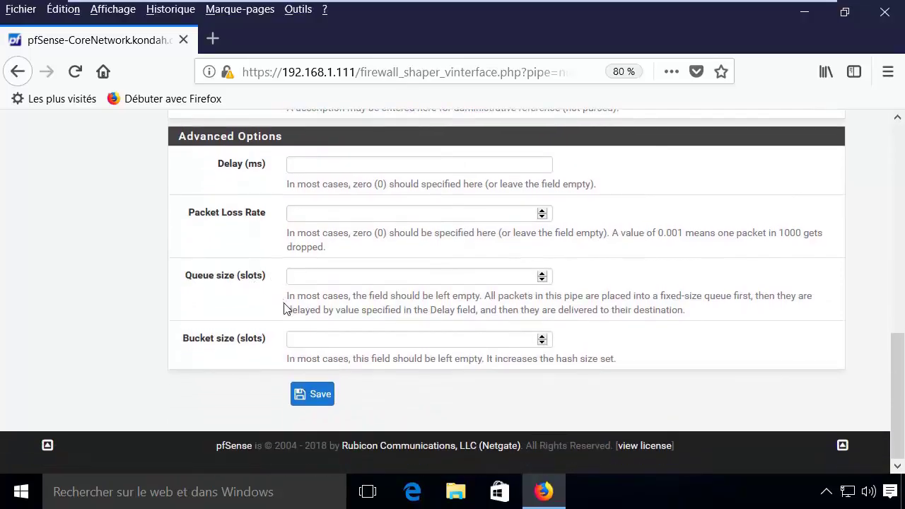
{"action": "left_click", "coordinate": [311, 398]}
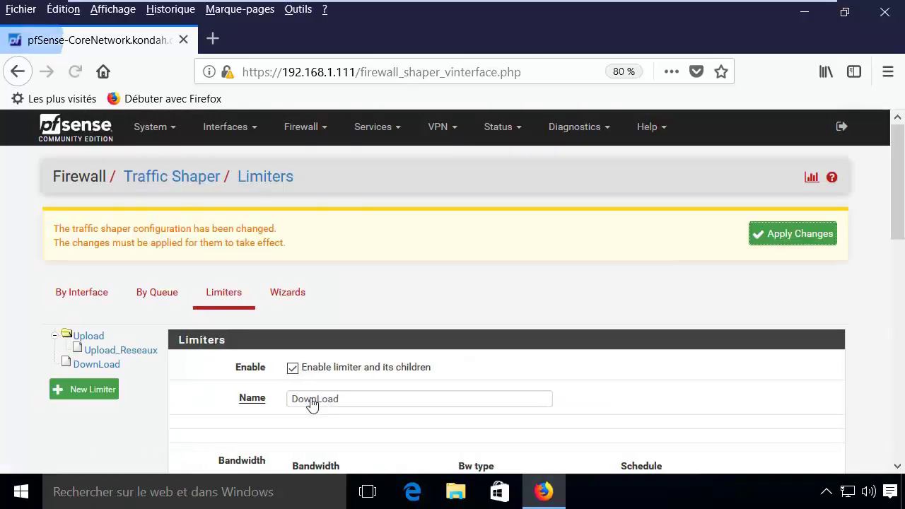
{"action": "left_click", "coordinate": [801, 240]}
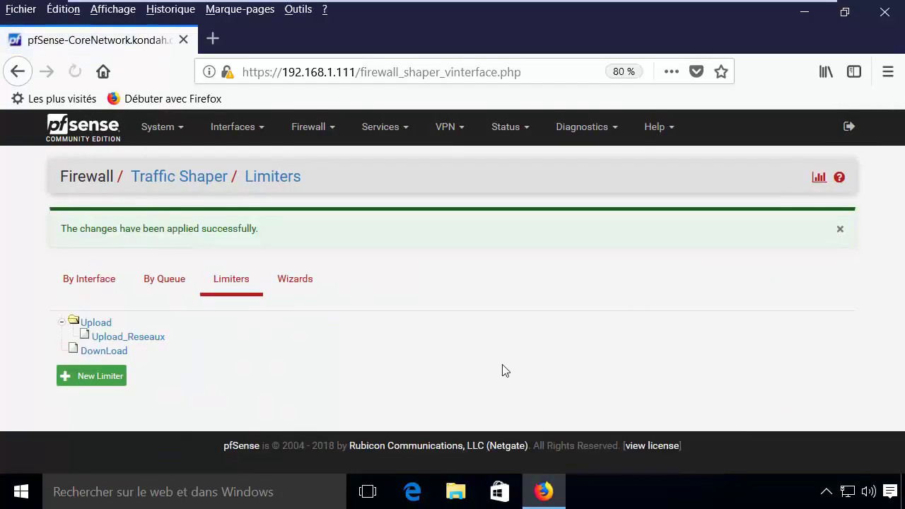
Start a new queue under the saved DownLoad limiter and enable that queue
{"action": "left_click", "coordinate": [117, 355]}
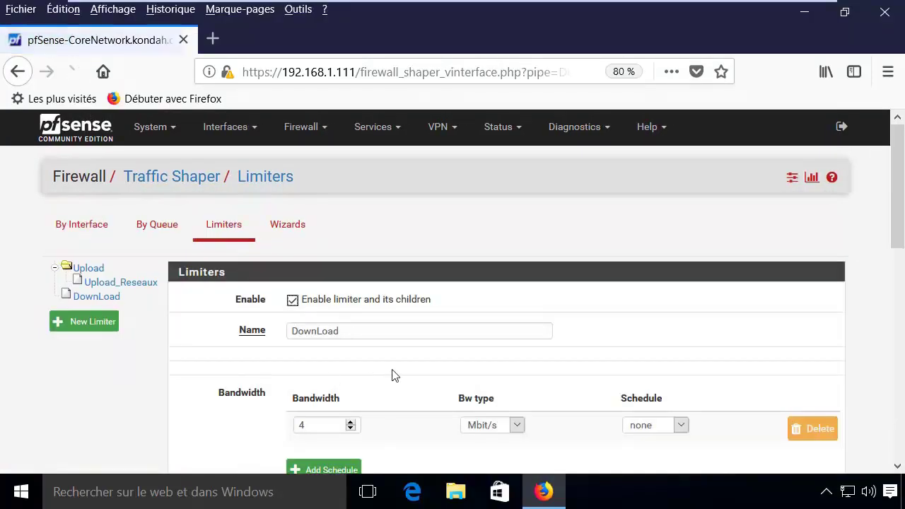
{"action": "scroll", "coordinate": [392, 376], "scroll_direction": "down", "scroll_amount": 8}
{"action": "scroll", "coordinate": [388, 380], "scroll_direction": "down", "scroll_amount": 2}
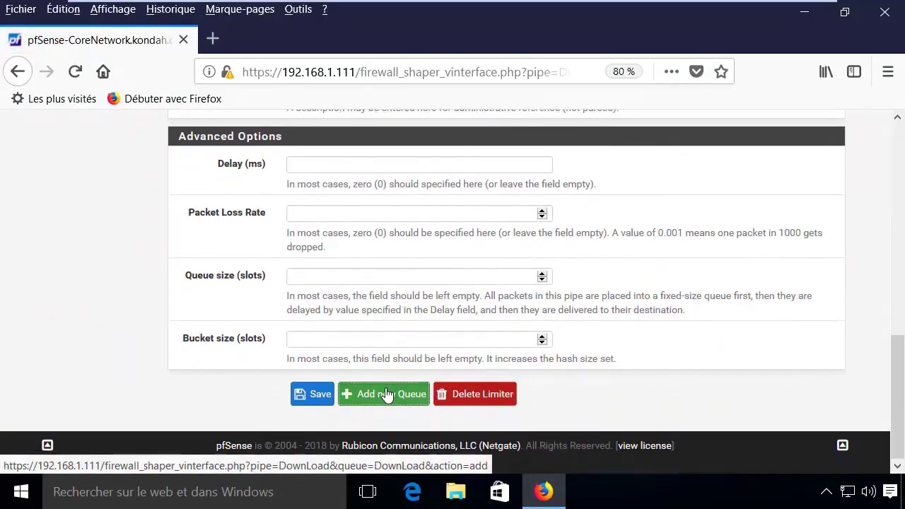
{"action": "left_click", "coordinate": [388, 394]}
{"action": "left_click", "coordinate": [310, 312]}
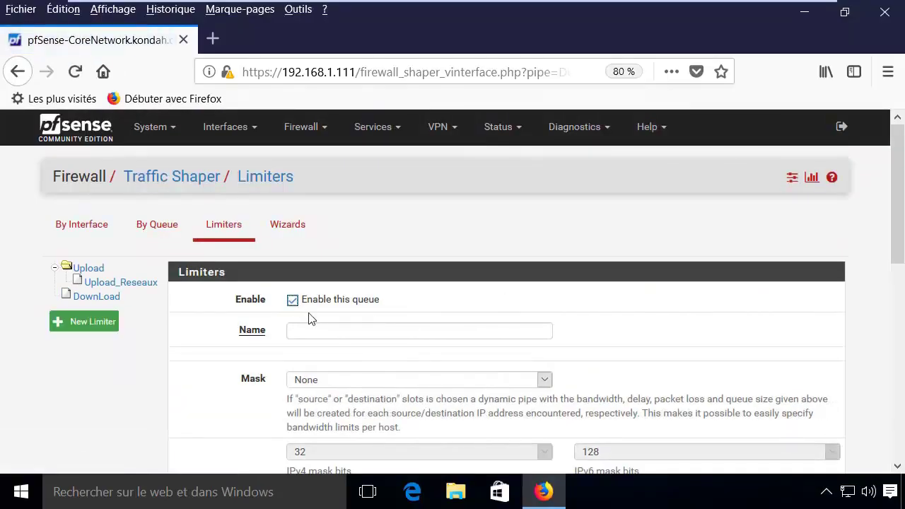